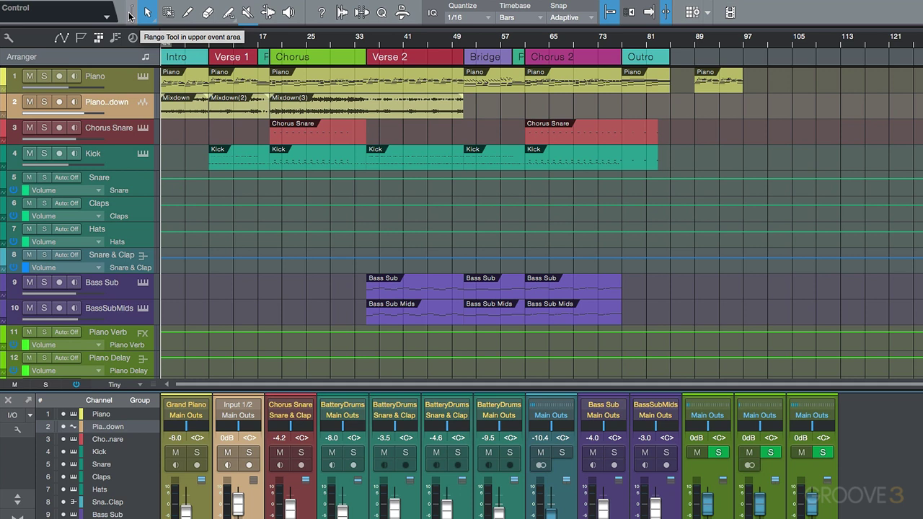
Step: Turn on the Arrow tool's 'Range Tool in upper event area' option
{"action": "left_click", "coordinate": [131, 15]}
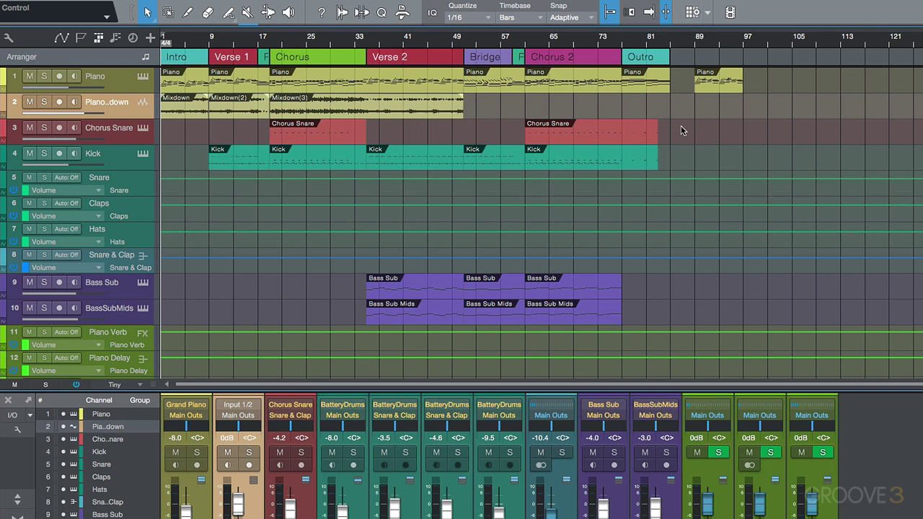
Step: Marquee-select the Chorus Snare, Kick and Bass events, then select only Mixdown(3) on Piano Mixdown
{"action": "left_click_drag", "start_coordinate": [681, 125], "coordinate": [337, 151]}
{"action": "left_click_drag", "start_coordinate": [682, 131], "coordinate": [303, 135]}
{"action": "left_click_drag", "start_coordinate": [698, 135], "coordinate": [507, 309]}
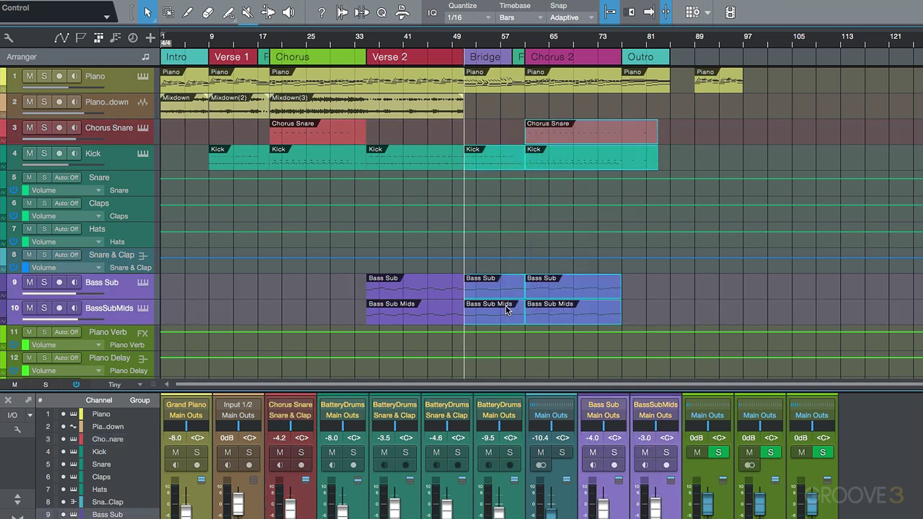
{"action": "left_click", "coordinate": [694, 136]}
{"action": "left_click_drag", "start_coordinate": [499, 107], "coordinate": [429, 113]}
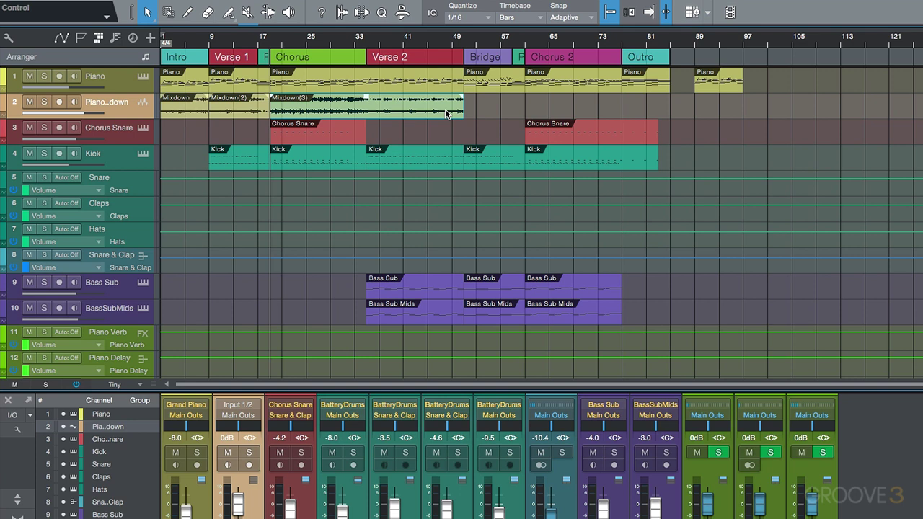
Step: Test-move Mixdown(3) to bar 33 and the Piano event to bar 97, then undo both moves
{"action": "key", "text": "space"}
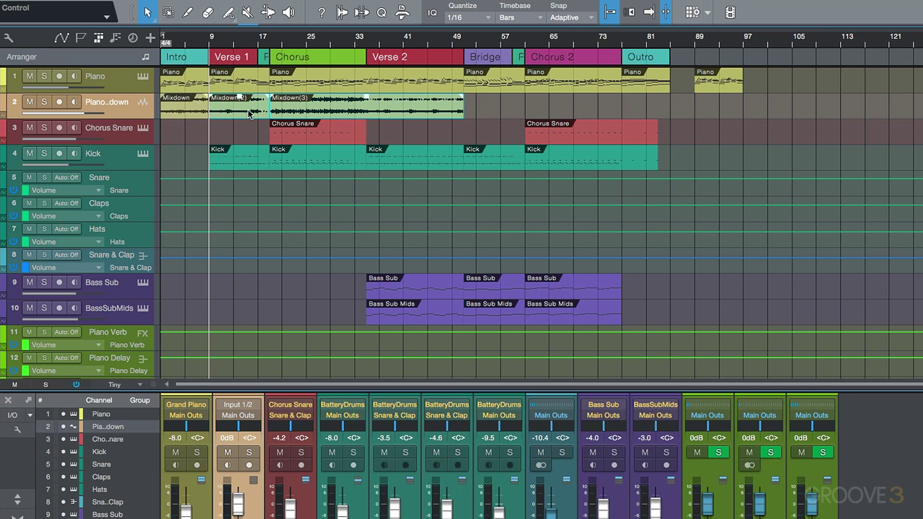
{"action": "left_click_drag", "start_coordinate": [530, 95], "coordinate": [432, 115]}
{"action": "left_click_drag", "start_coordinate": [331, 109], "coordinate": [439, 109]}
{"action": "left_click", "coordinate": [712, 86]}
{"action": "left_click_drag", "start_coordinate": [712, 86], "coordinate": [740, 89]}
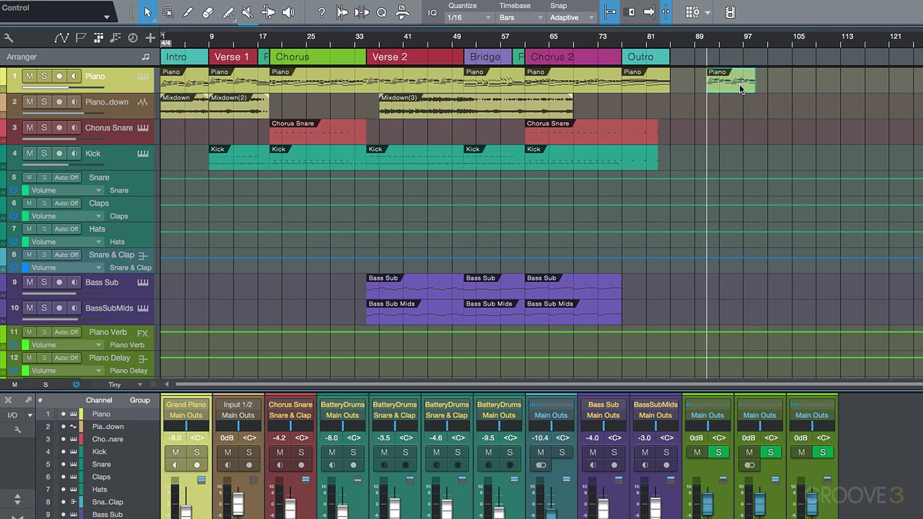
{"action": "key", "text": "ctrl+z"}
{"action": "key", "text": "ctrl+z"}
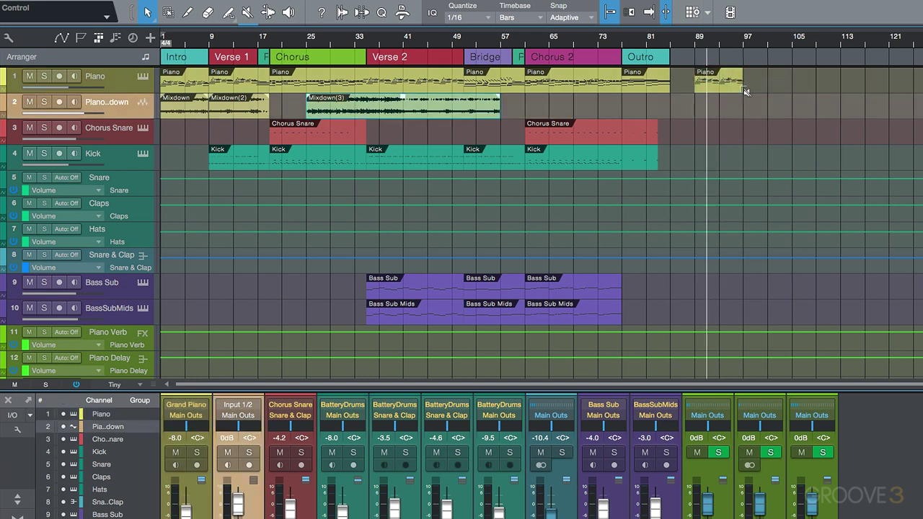
{"action": "key", "text": "ctrl+z"}
{"action": "key", "text": "ctrl+z"}
Step: Alt-drag the bar-89 Piano event to create copies at bars 97, 105 and 113
{"action": "left_click", "coordinate": [499, 106]}
{"action": "left_click", "coordinate": [420, 112]}
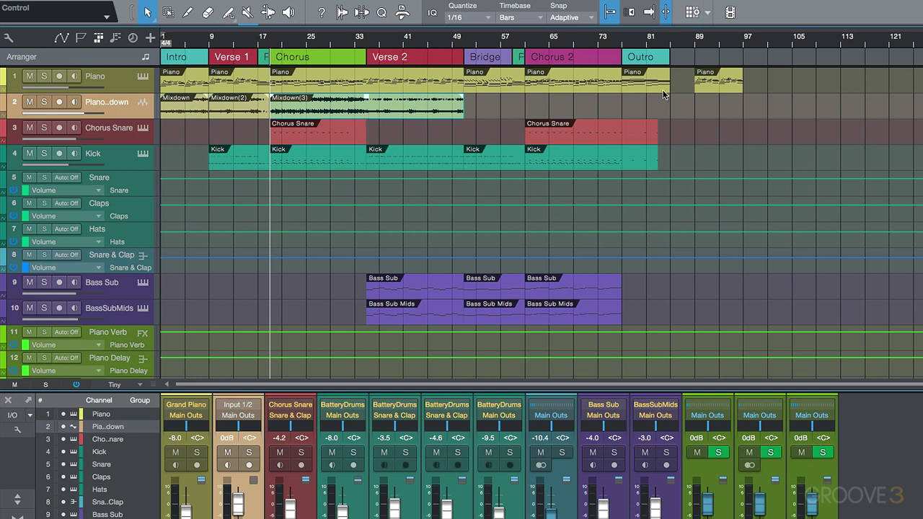
{"action": "left_click", "coordinate": [706, 91]}
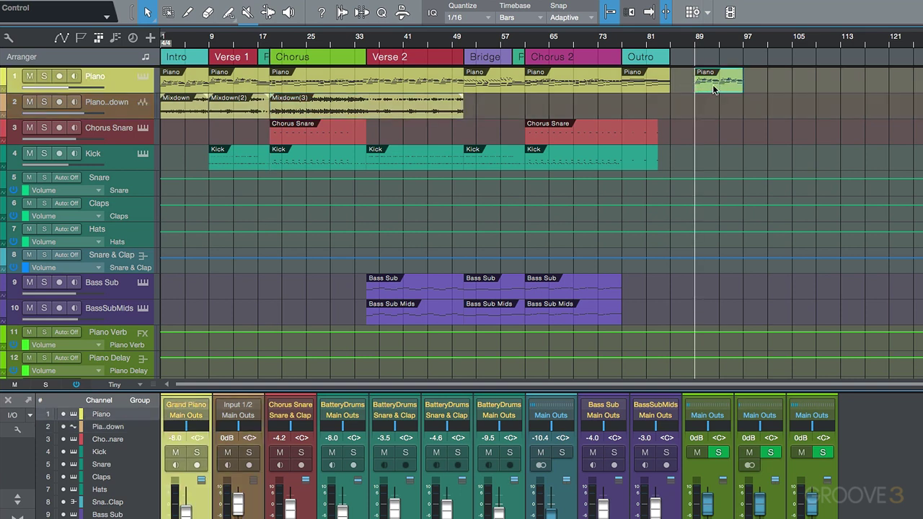
{"action": "left_click_drag", "start_coordinate": [722, 90], "coordinate": [697, 375]}
Step: Delete the three Piano copies at bars 97–113 and select all three Mixdown events
{"action": "left_click_drag", "start_coordinate": [920, 85], "coordinate": [742, 375]}
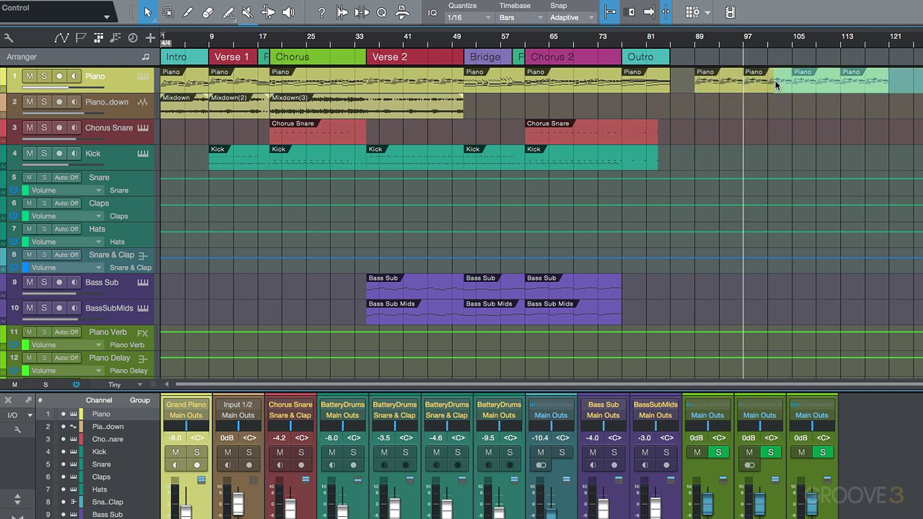
{"action": "key", "text": "Delete"}
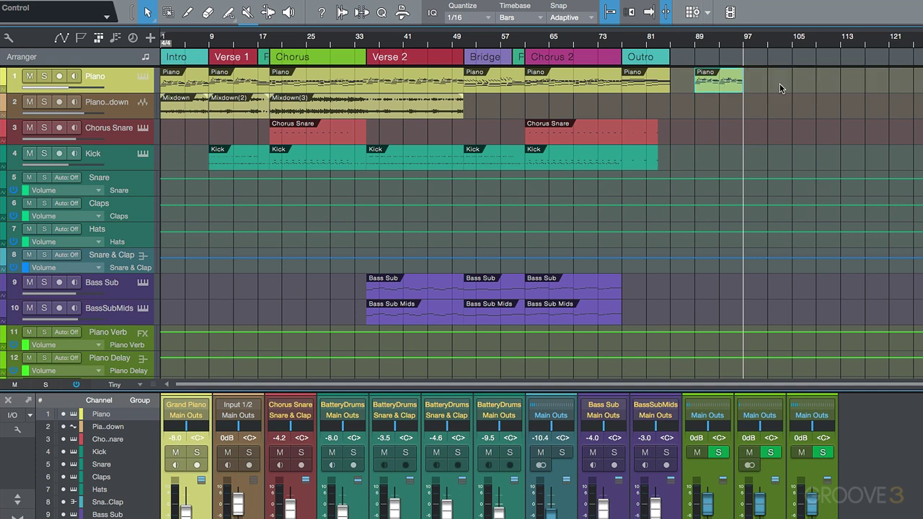
{"action": "left_click", "coordinate": [424, 110]}
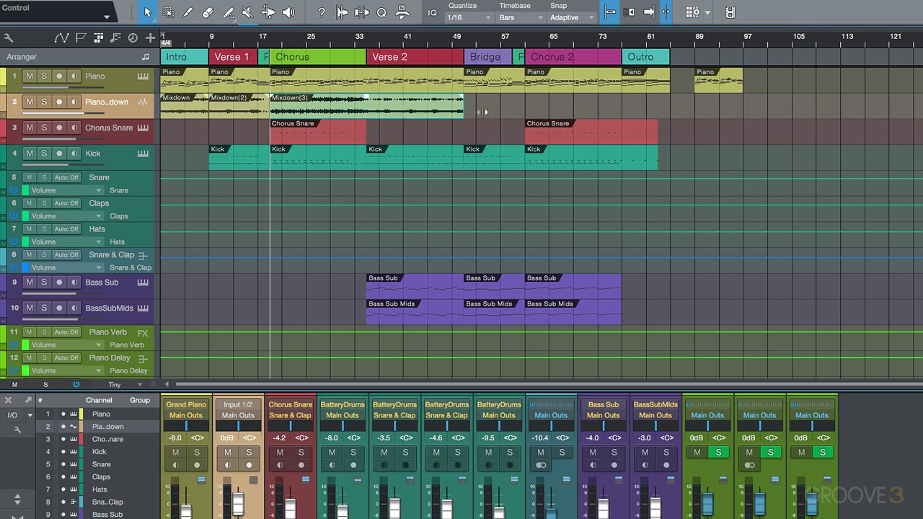
{"action": "left_click_drag", "start_coordinate": [496, 109], "coordinate": [176, 114]}
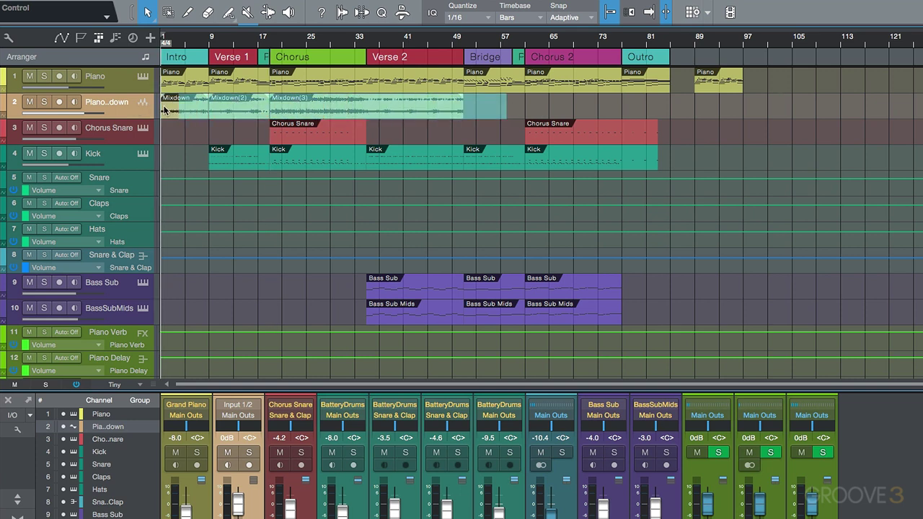
Step: Copy the three Mixdown events to start at bar 49, then delete the extra Mixdown(3) copy
{"action": "left_click_drag", "start_coordinate": [189, 111], "coordinate": [485, 108]}
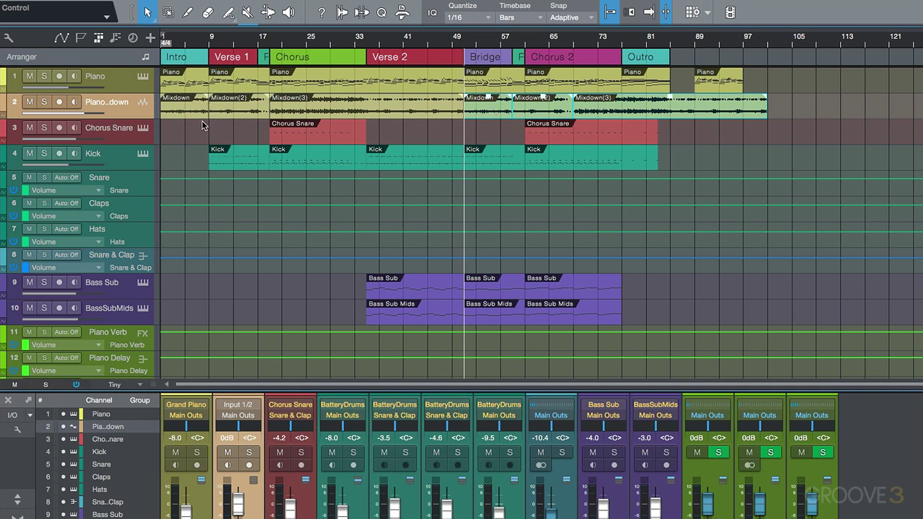
{"action": "left_click", "coordinate": [708, 108]}
{"action": "key", "text": "Delete"}
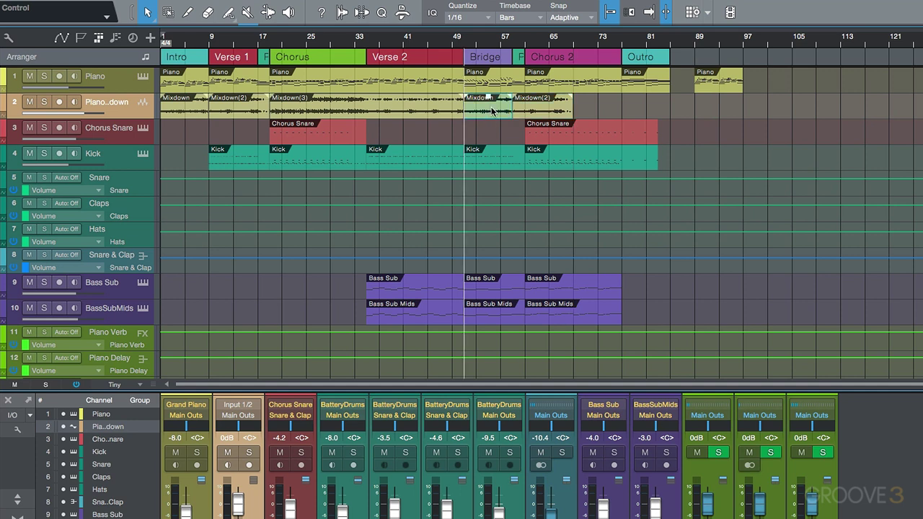
Step: Select the Mixdown and Mixdown(2) events, finishing with Mixdown(3), Mixdown and both Mixdown(2) events selected
{"action": "left_click", "coordinate": [494, 111]}
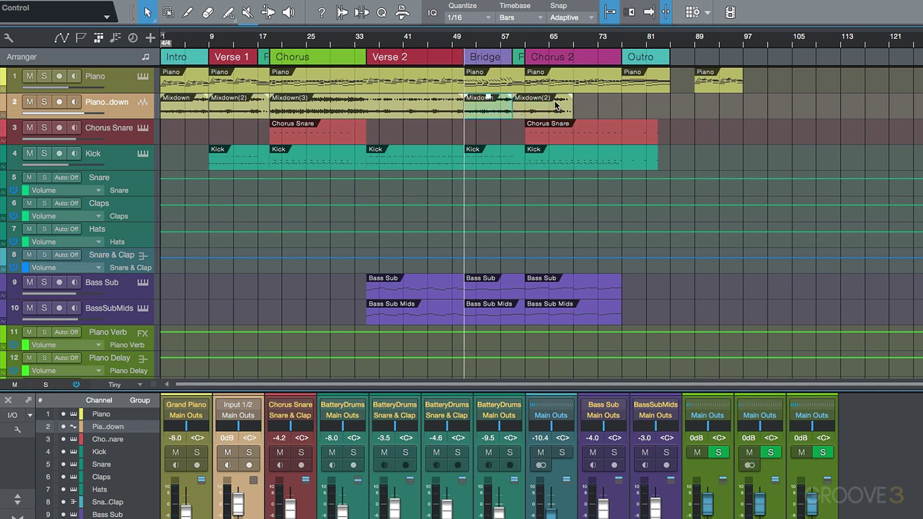
{"action": "left_click", "coordinate": [237, 111]}
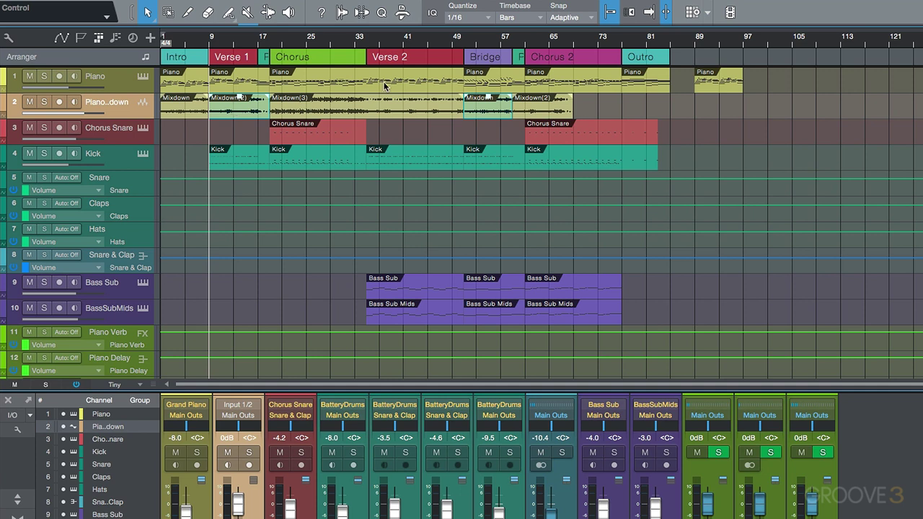
{"action": "left_click", "coordinate": [615, 107]}
{"action": "left_click", "coordinate": [556, 113]}
{"action": "left_click", "coordinate": [246, 110]}
{"action": "left_click", "coordinate": [605, 112]}
{"action": "left_click", "coordinate": [551, 111]}
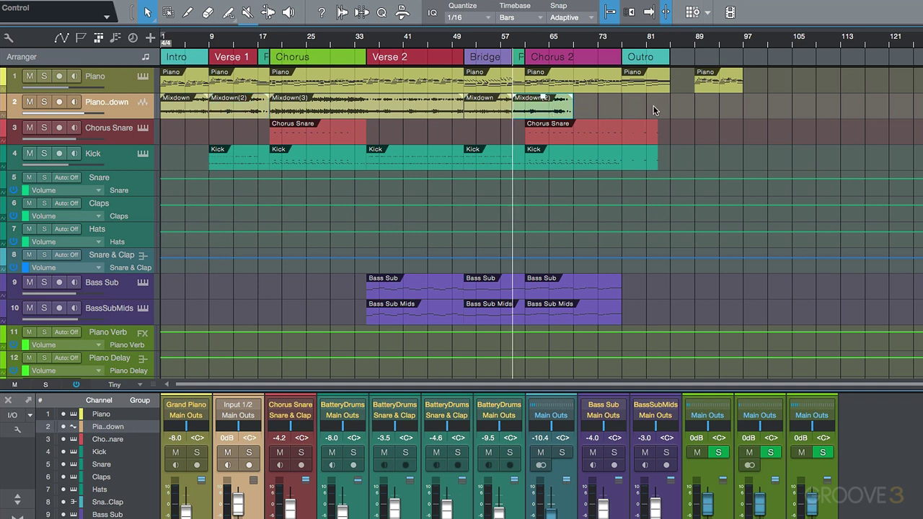
{"action": "left_click_drag", "start_coordinate": [628, 108], "coordinate": [339, 103]}
{"action": "left_click_drag", "start_coordinate": [591, 119], "coordinate": [246, 109]}
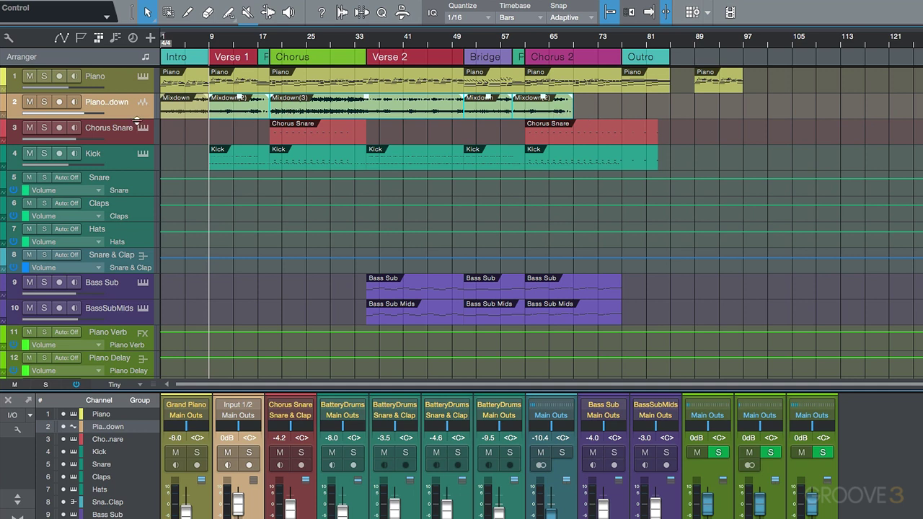
Step: Heighten Piano Mixdown, give the last Mixdown(2) an exponential fade-out, and stretch it across bars 53–69
{"action": "left_click_drag", "start_coordinate": [137, 120], "coordinate": [139, 230]}
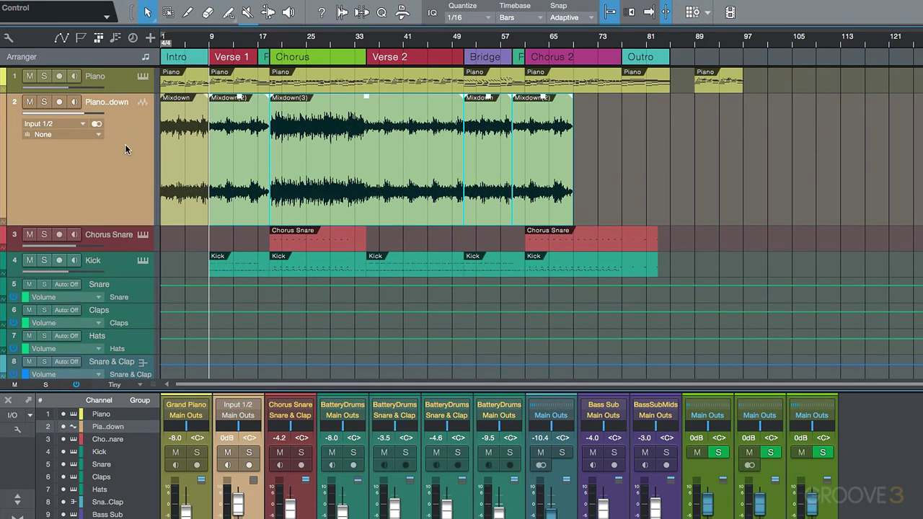
{"action": "left_click", "coordinate": [679, 141]}
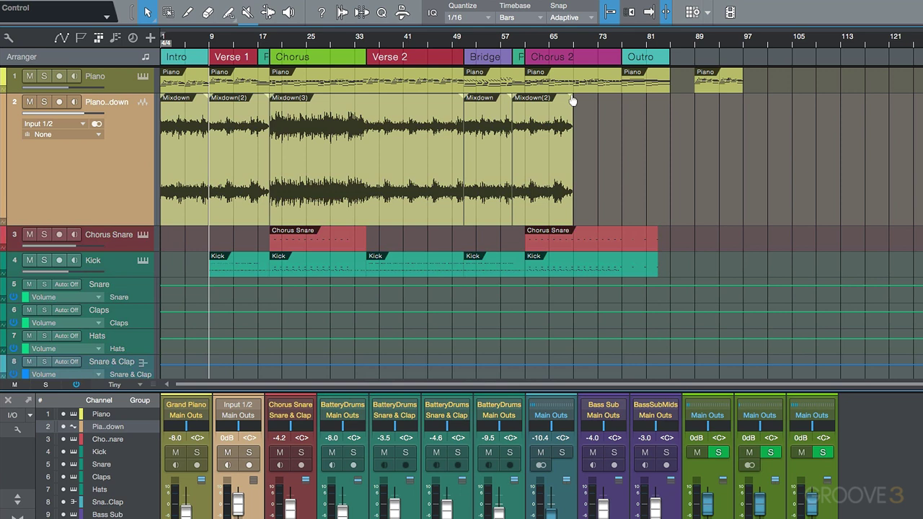
{"action": "left_click_drag", "start_coordinate": [573, 101], "coordinate": [540, 99]}
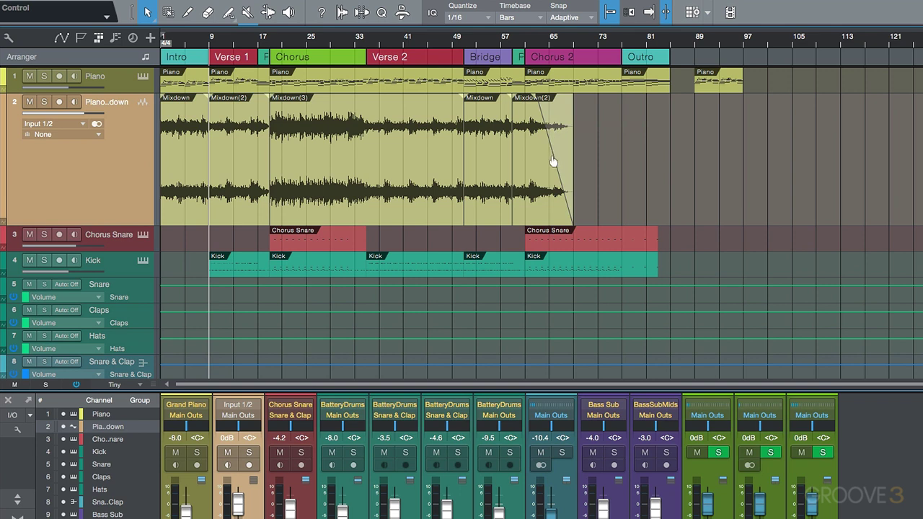
{"action": "left_click_drag", "start_coordinate": [553, 162], "coordinate": [535, 224]}
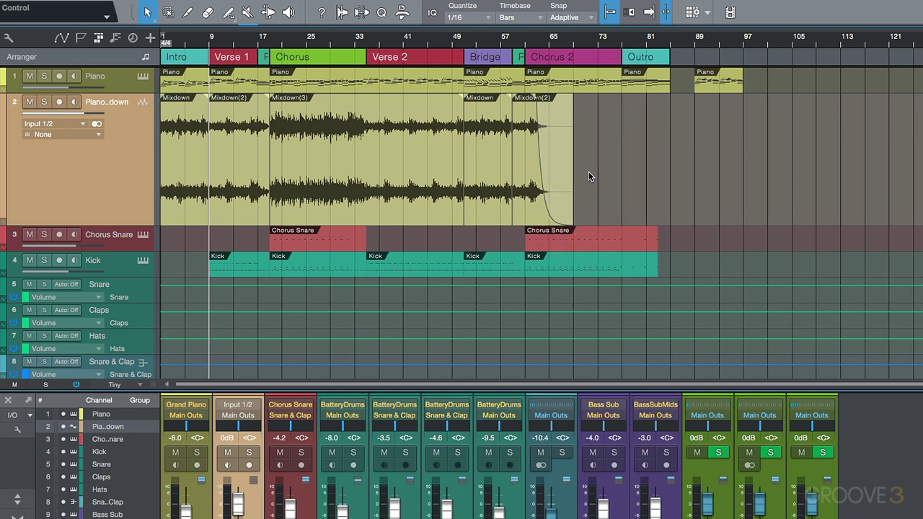
{"action": "left_click_drag", "start_coordinate": [572, 166], "coordinate": [620, 169]}
{"action": "left_click_drag", "start_coordinate": [525, 180], "coordinate": [470, 169]}
Step: Undo the edits, lengthen Mixdown(3) toward bar 47, add a fade-out and move it later
{"action": "key", "text": "Delete"}
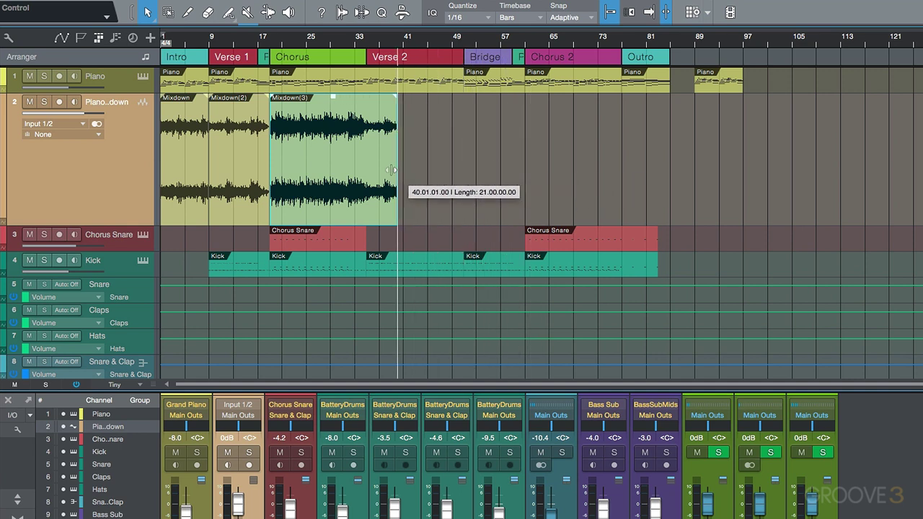
{"action": "left_click_drag", "start_coordinate": [387, 170], "coordinate": [428, 166]}
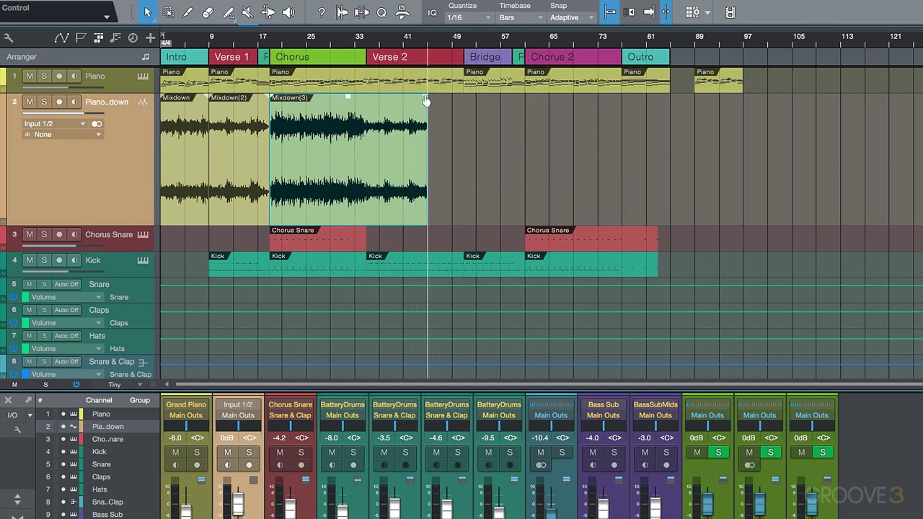
{"action": "left_click_drag", "start_coordinate": [423, 101], "coordinate": [395, 101]}
{"action": "left_click_drag", "start_coordinate": [333, 191], "coordinate": [422, 188]}
Step: Give Mixdown(3) a fade-in of about 15 seconds with a logarithmic curve
{"action": "left_click_drag", "start_coordinate": [372, 98], "coordinate": [417, 105]}
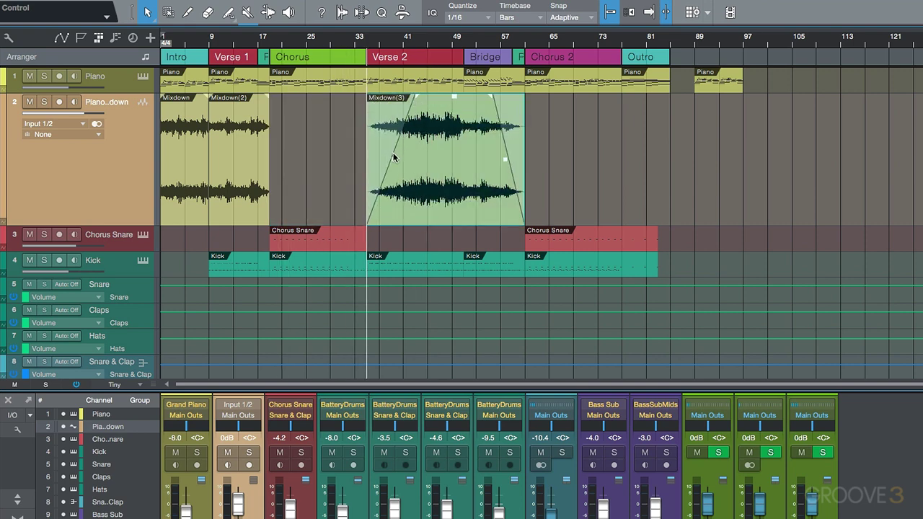
{"action": "left_click_drag", "start_coordinate": [395, 160], "coordinate": [401, 194]}
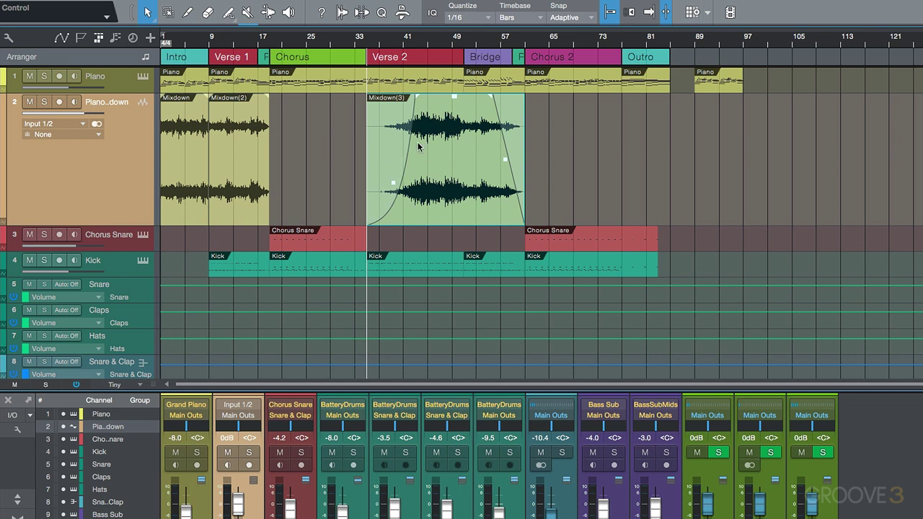
{"action": "left_click_drag", "start_coordinate": [390, 187], "coordinate": [389, 98]}
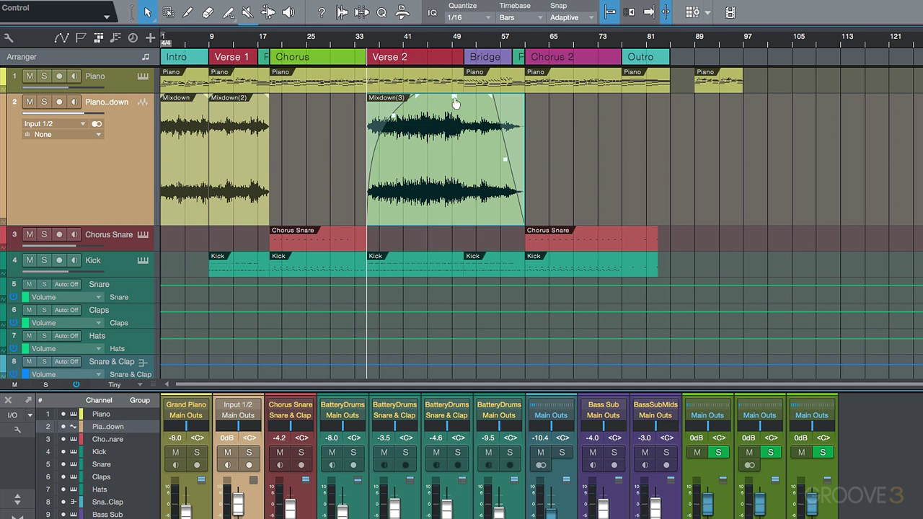
{"action": "mouse_move", "coordinate": [455, 103]}
{"action": "left_mouse_down"}
{"action": "mouse_move", "coordinate": [455, 148]}
{"action": "mouse_move", "coordinate": [455, 108]}
{"action": "left_mouse_up"}
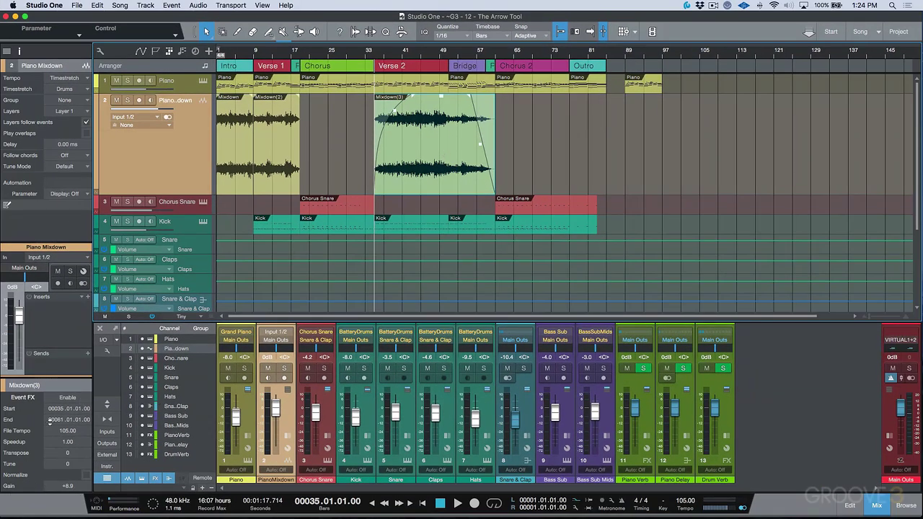
Step: Shorten the Mixdown(3) fade-in to 5.915 s and fade-out to about 5 s, then select both Mixdown events
{"action": "left_click_drag", "start_coordinate": [49, 437], "coordinate": [49, 351]}
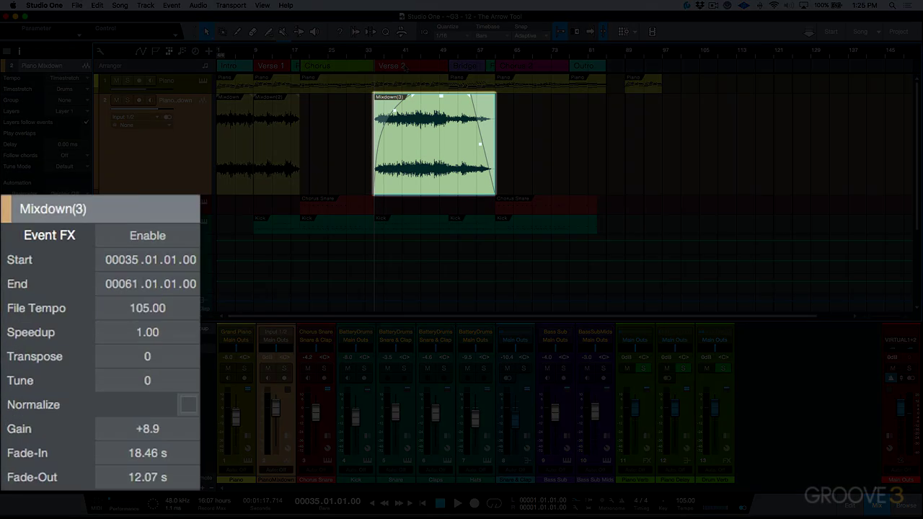
{"action": "left_click_drag", "start_coordinate": [410, 96], "coordinate": [387, 96]}
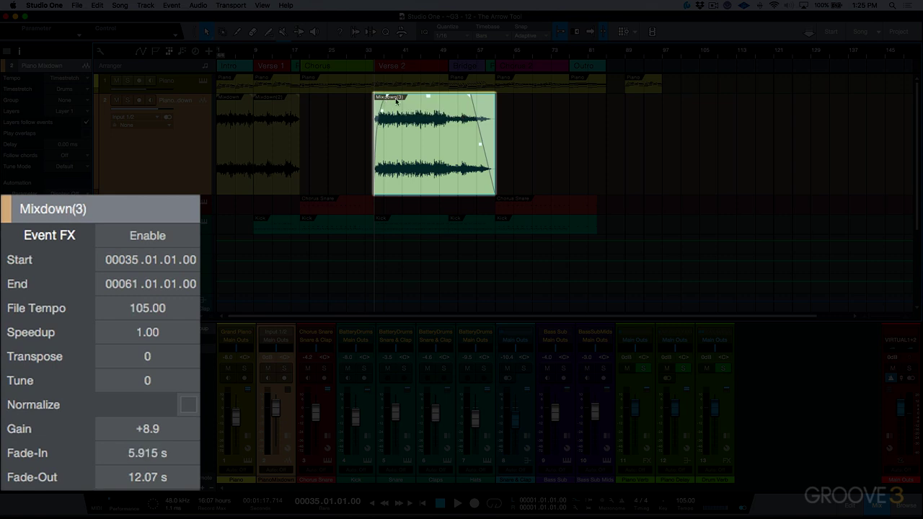
{"action": "left_click_drag", "start_coordinate": [472, 97], "coordinate": [437, 96]}
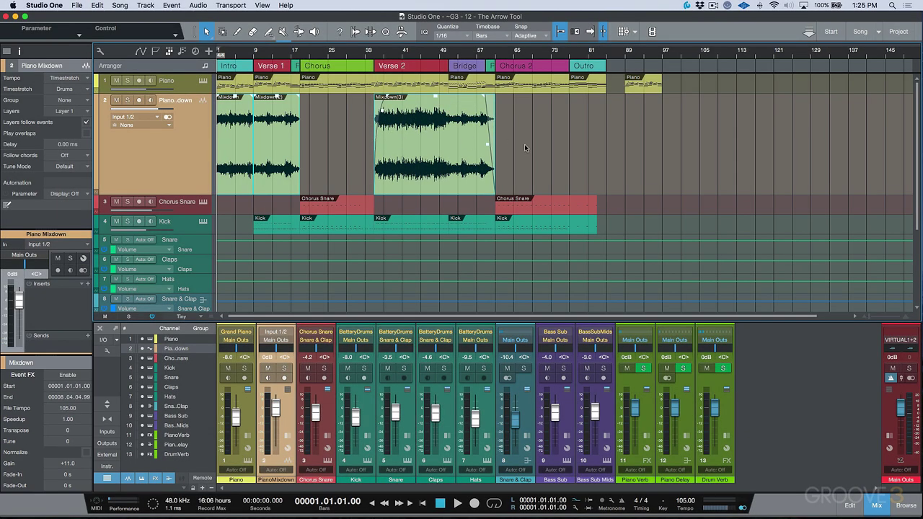
{"action": "left_click_drag", "start_coordinate": [551, 150], "coordinate": [235, 150]}
Step: Marquee-select the Mixdown, Chorus Snare and Kick events and switch quantize to 1/1
{"action": "left_click_drag", "start_coordinate": [625, 122], "coordinate": [279, 216]}
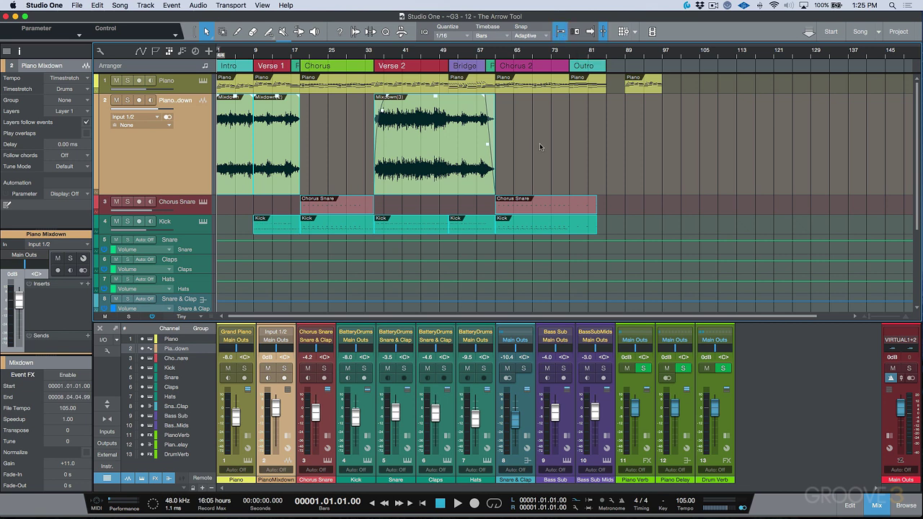
{"action": "left_click", "coordinate": [464, 38]}
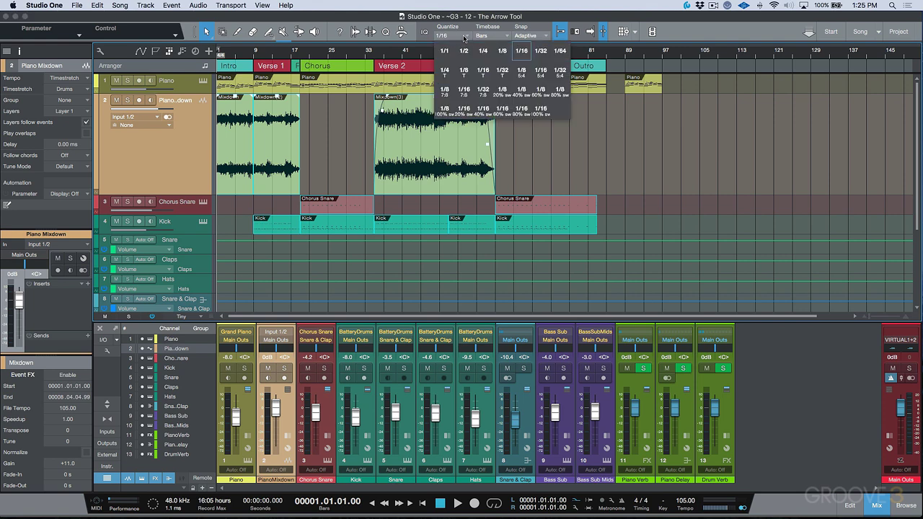
{"action": "left_click", "coordinate": [444, 51]}
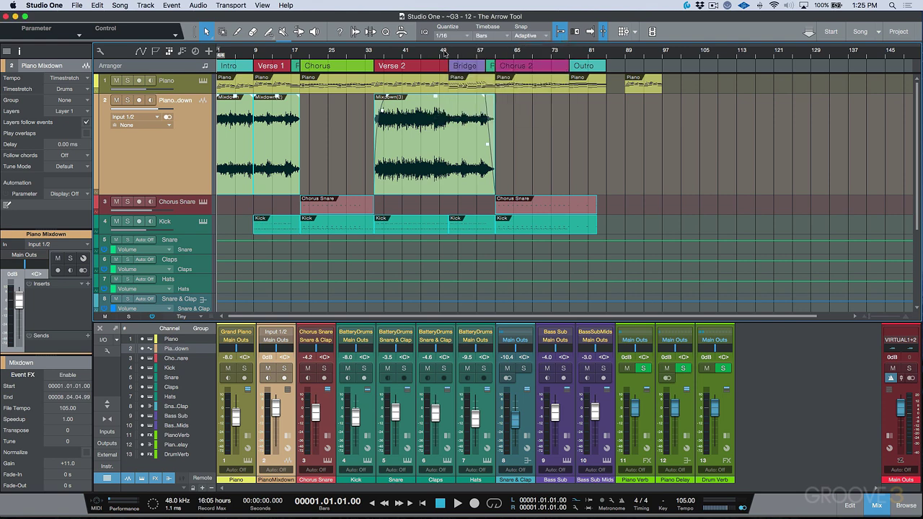
Step: Range-select Piano Mixdown over bars 53–73 and 29–77, then the Chorus Snare and Kick events
{"action": "left_click", "coordinate": [549, 161]}
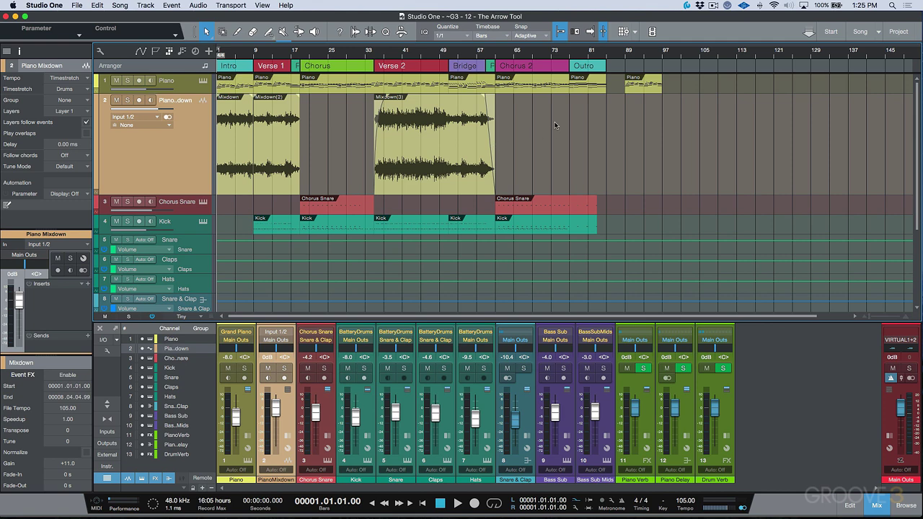
{"action": "left_click_drag", "start_coordinate": [555, 127], "coordinate": [389, 144]}
{"action": "left_click_drag", "start_coordinate": [629, 153], "coordinate": [259, 228]}
{"action": "left_click_drag", "start_coordinate": [621, 206], "coordinate": [445, 231]}
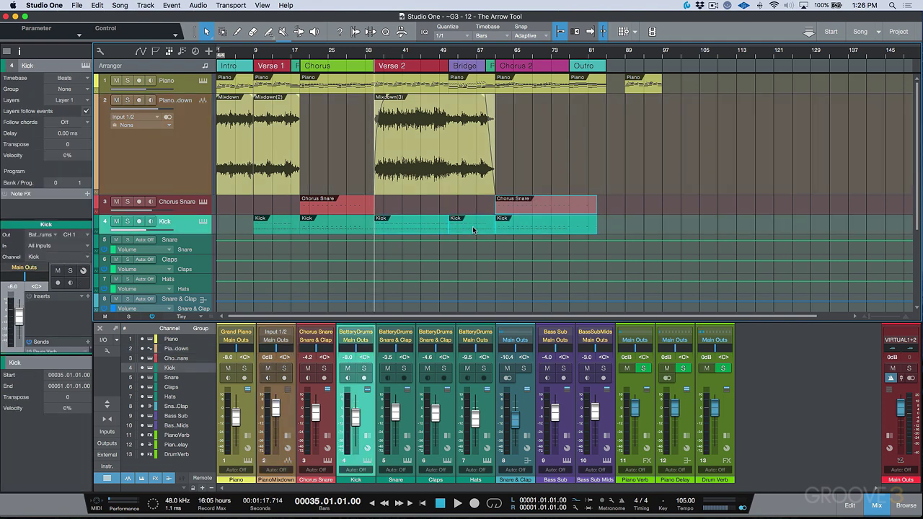
Step: Return quantize to 1/16 and range-select Piano Mixdown from bar 13 to 85
{"action": "left_click", "coordinate": [447, 36]}
{"action": "left_click", "coordinate": [525, 47]}
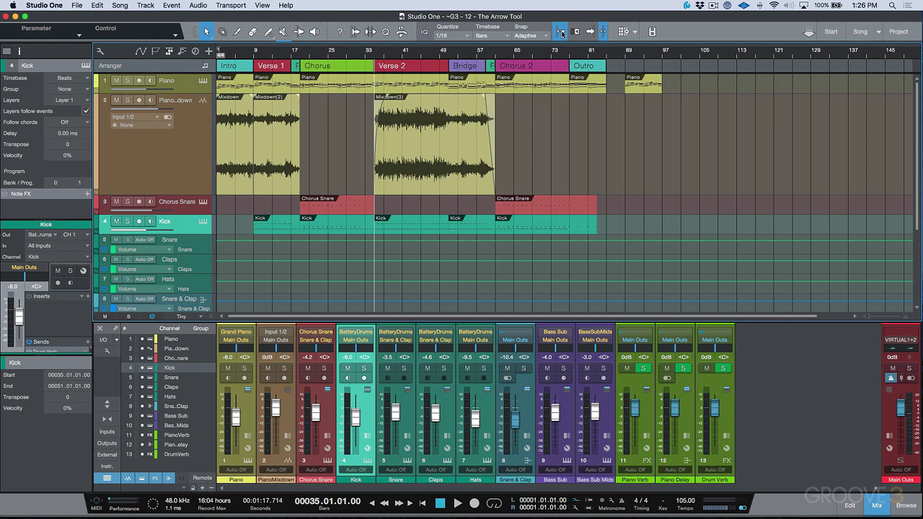
{"action": "left_click_drag", "start_coordinate": [621, 158], "coordinate": [268, 151]}
Step: Select the Chorus Snare and Kick events, the Piano events from bar 17, then the first two Piano events
{"action": "left_click_drag", "start_coordinate": [632, 139], "coordinate": [362, 212]}
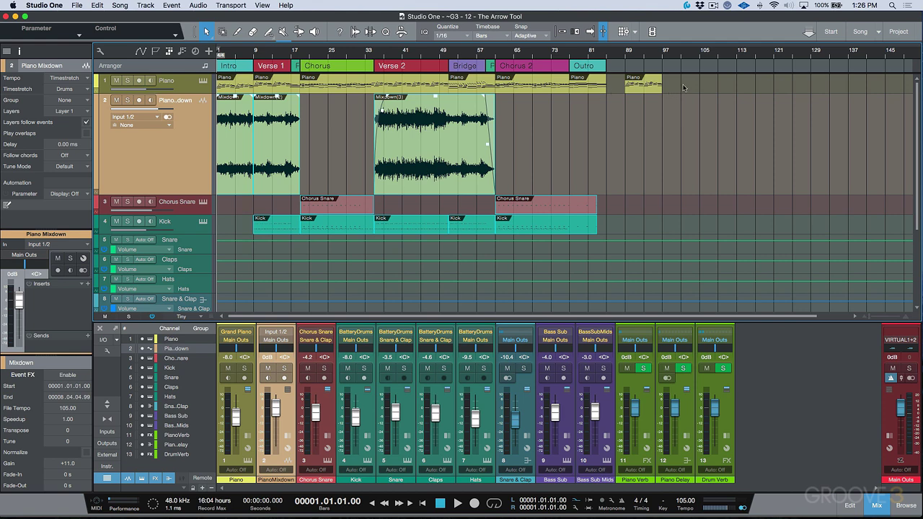
{"action": "left_click_drag", "start_coordinate": [687, 88], "coordinate": [337, 90]}
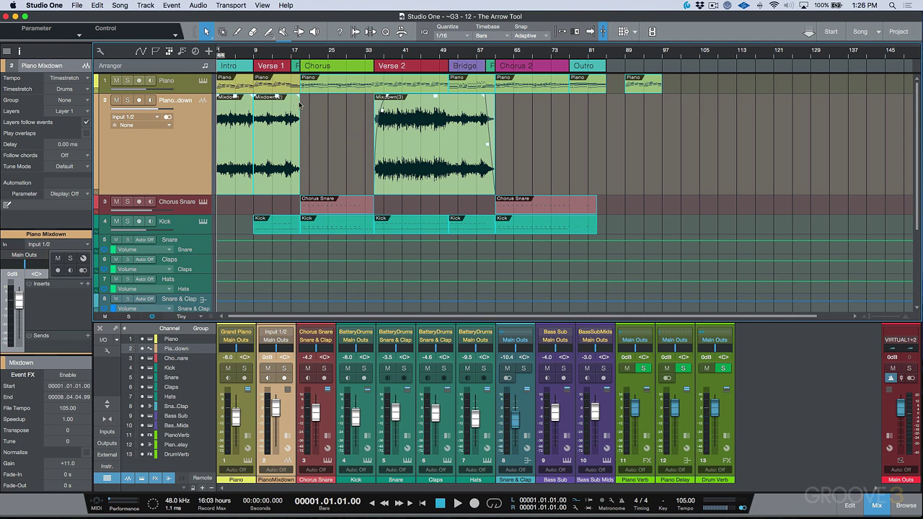
{"action": "left_click", "coordinate": [232, 84]}
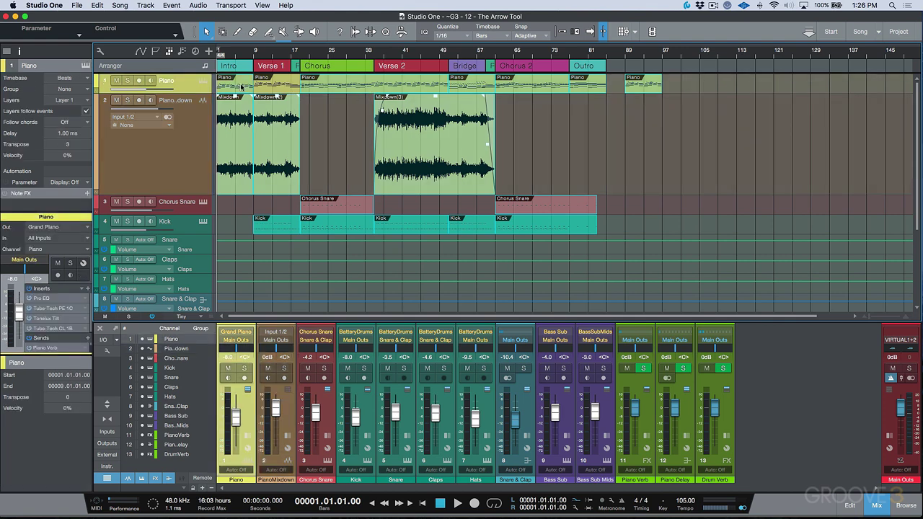
{"action": "left_click", "coordinate": [269, 86]}
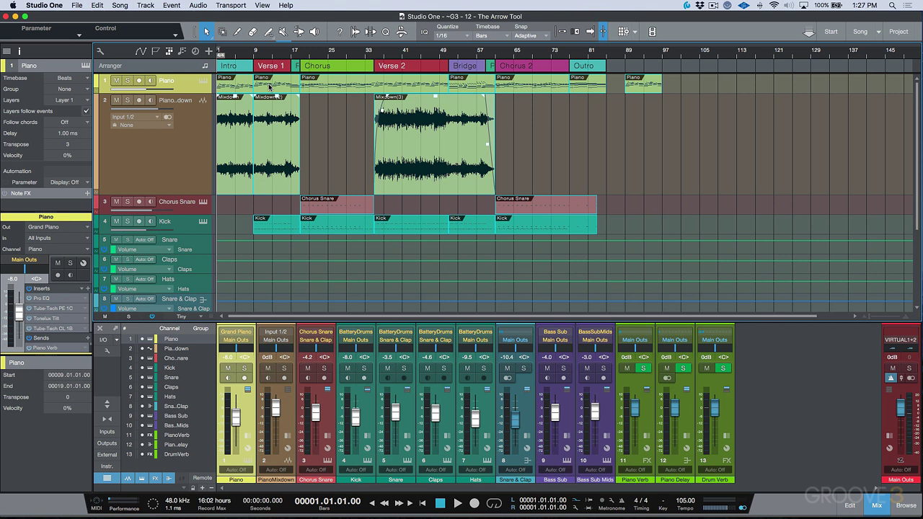